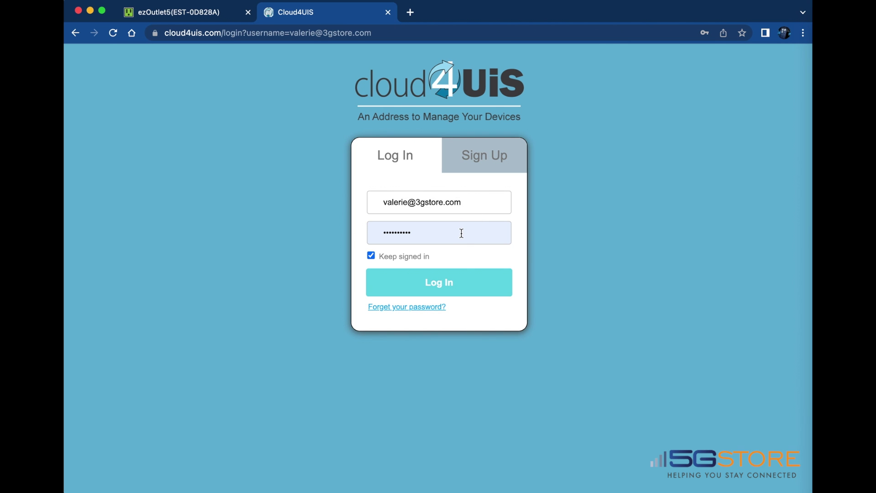
Sign in to the Cloud4UIS account from the login form
{"action": "left_click", "coordinate": [492, 165]}
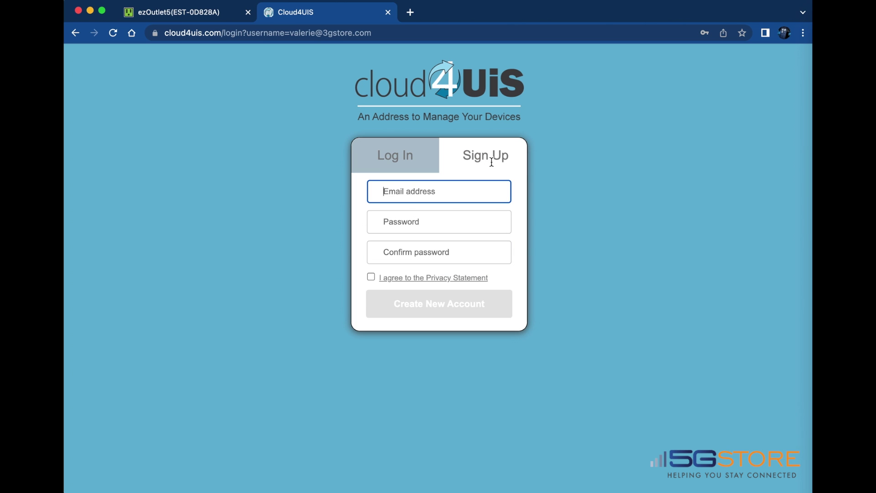
{"action": "left_click", "coordinate": [407, 163]}
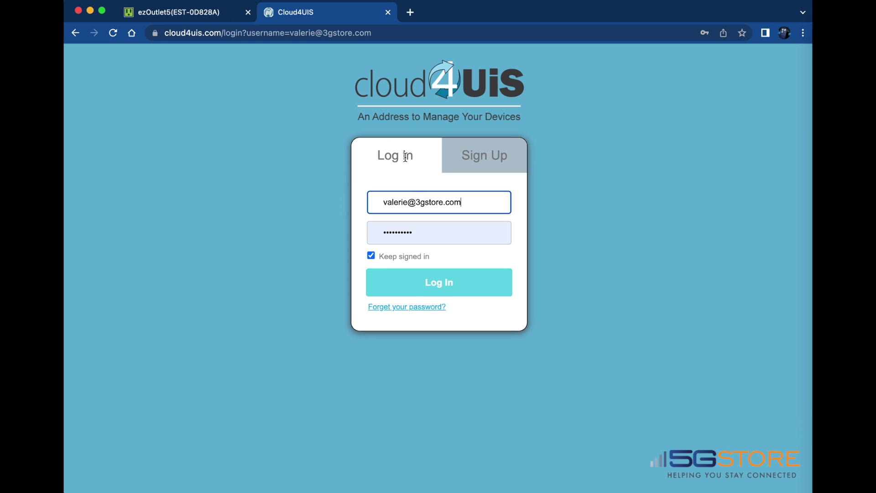
{"action": "left_click", "coordinate": [416, 288]}
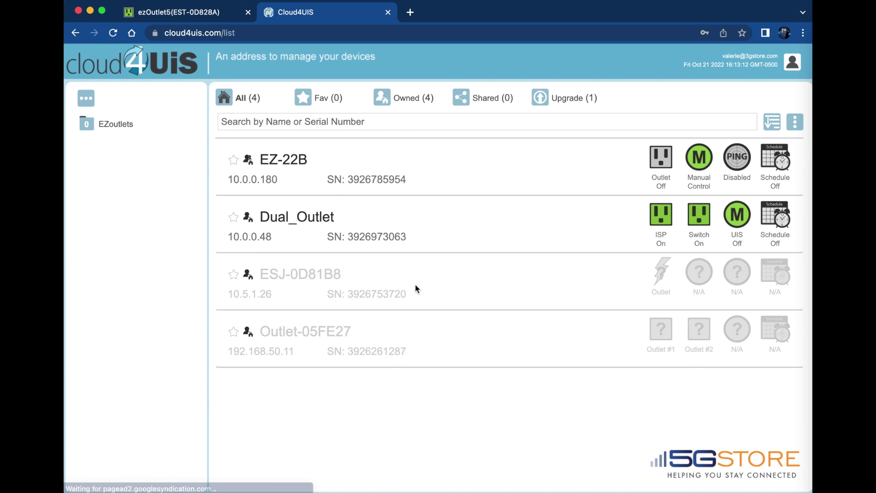
Start adding a new EZ-72b device from the device list's action menu
{"action": "left_click", "coordinate": [795, 122]}
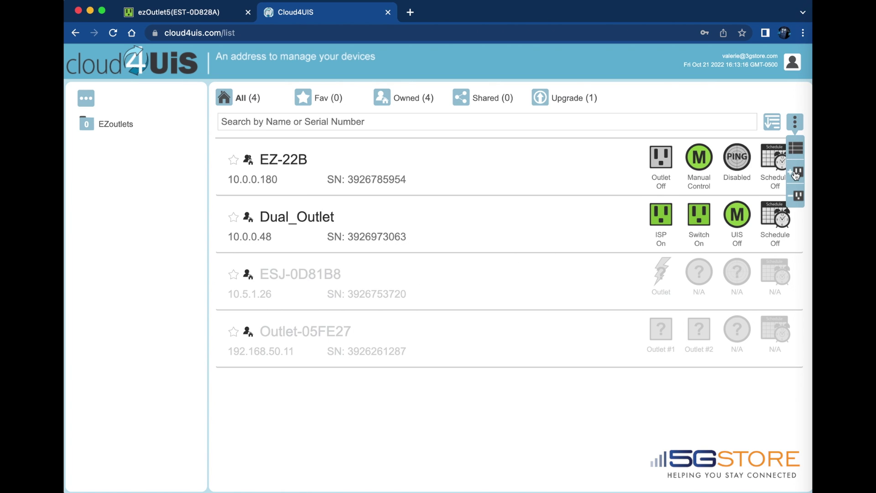
{"action": "left_click", "coordinate": [795, 176]}
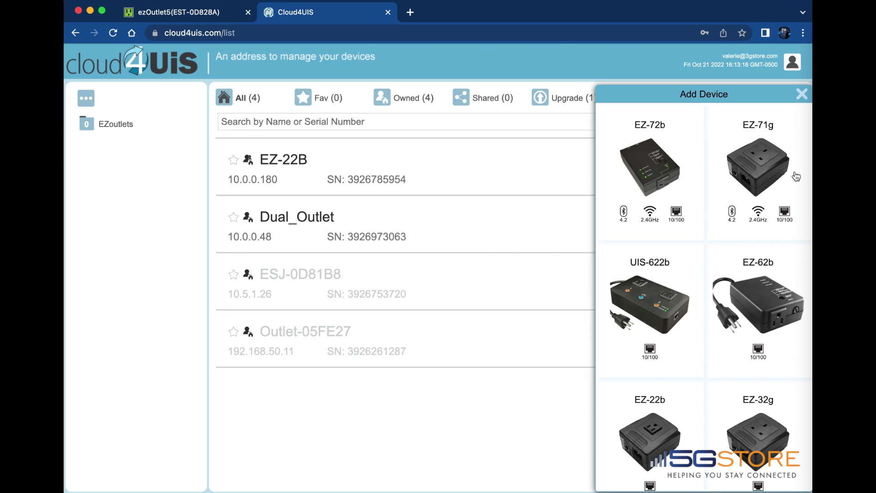
{"action": "left_click", "coordinate": [651, 162]}
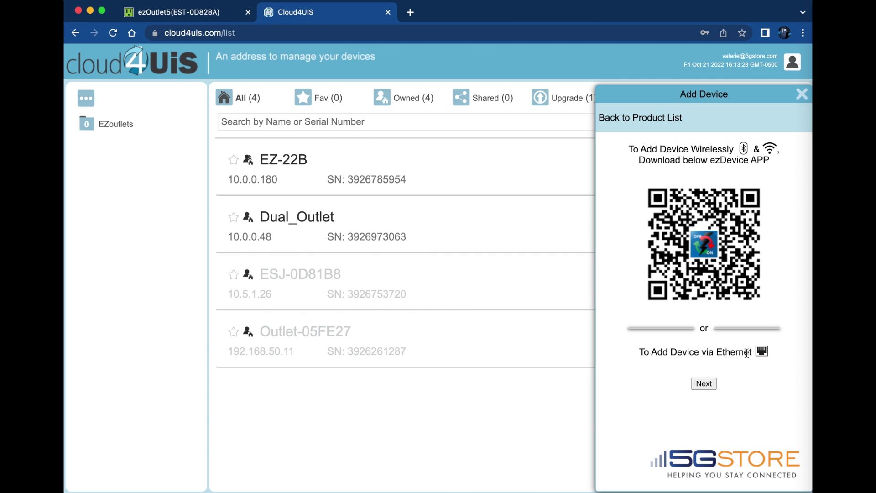
{"action": "left_click", "coordinate": [704, 384]}
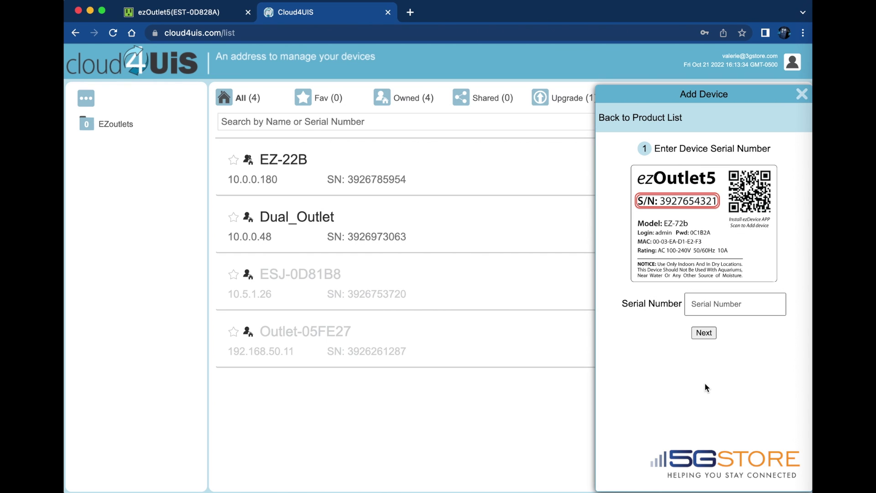
{"action": "left_click", "coordinate": [703, 303]}
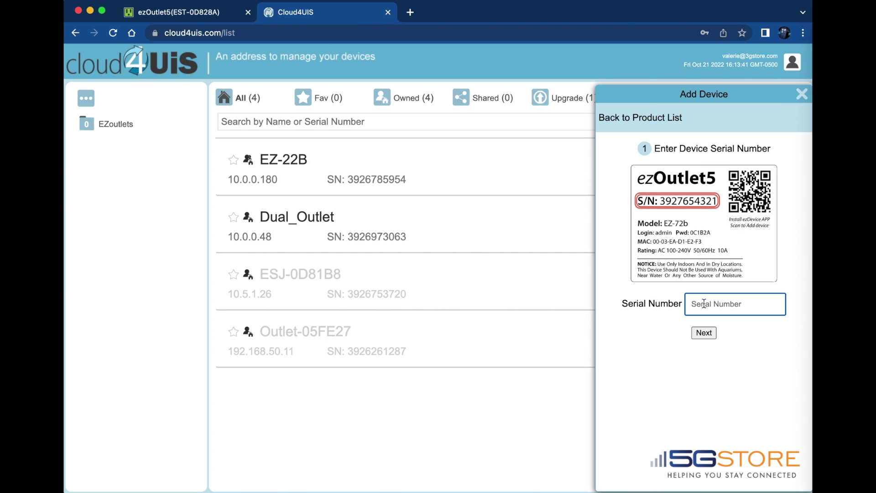
{"action": "left_click", "coordinate": [707, 335]}
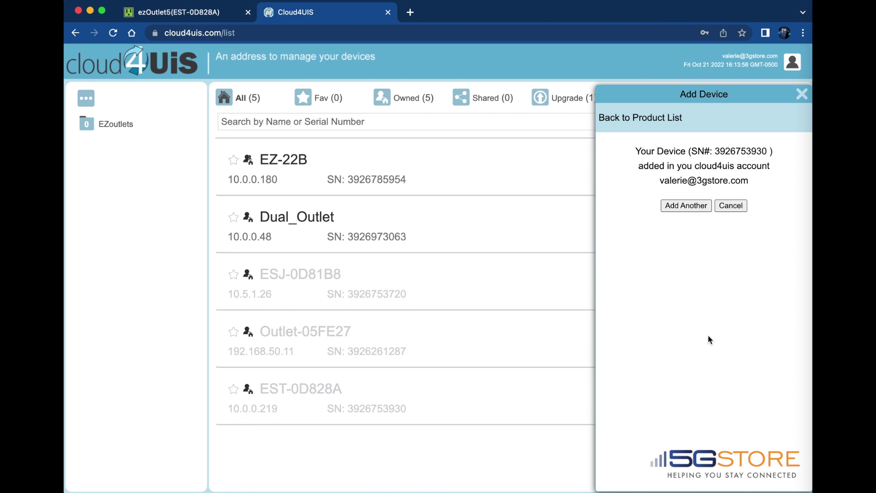
{"action": "left_click", "coordinate": [723, 207]}
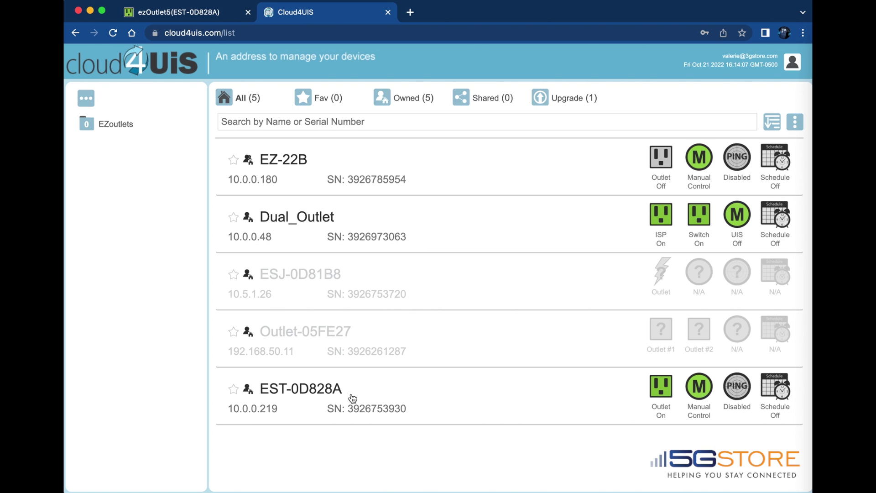
Rename outlet EST-0D828A to EZ-72B in its Network settings and save it
{"action": "left_click", "coordinate": [474, 397]}
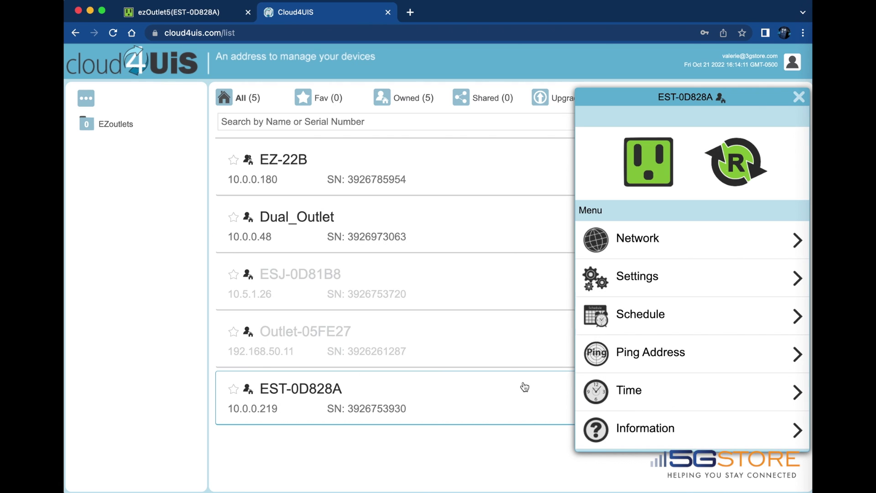
{"action": "left_click", "coordinate": [670, 239]}
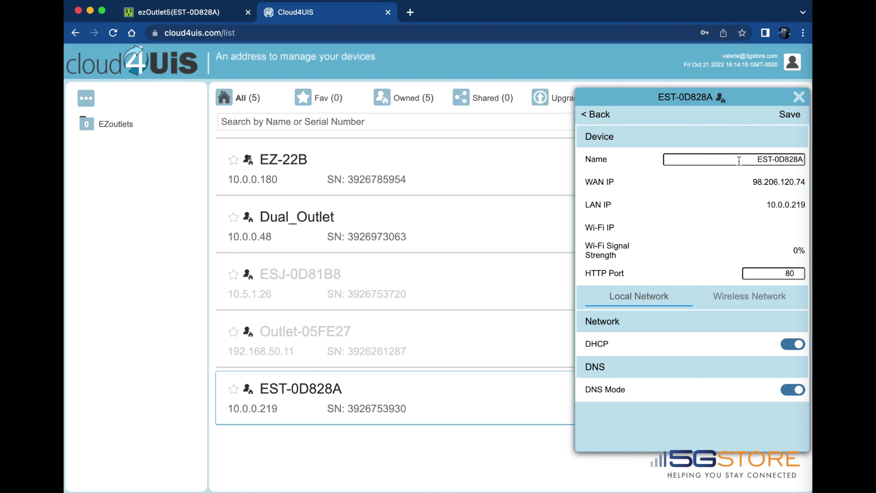
{"action": "left_click_drag", "start_coordinate": [729, 160], "coordinate": [803, 157]}
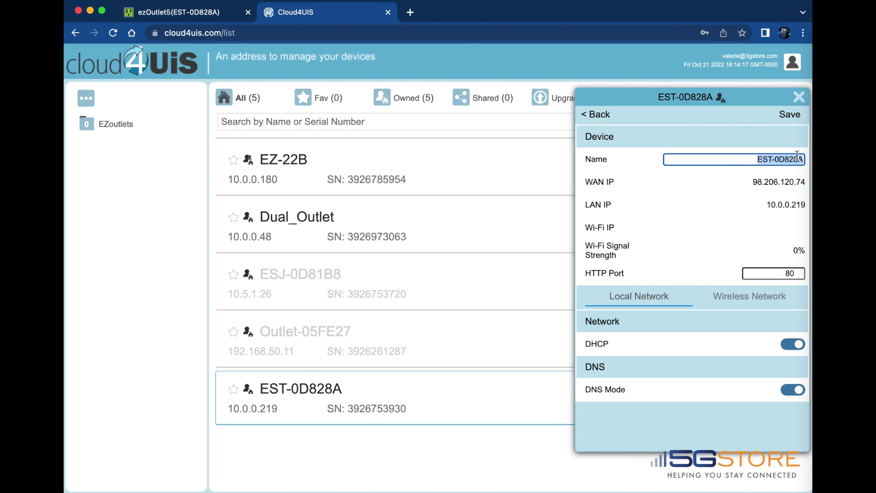
{"action": "type", "text": "EZ-7"}
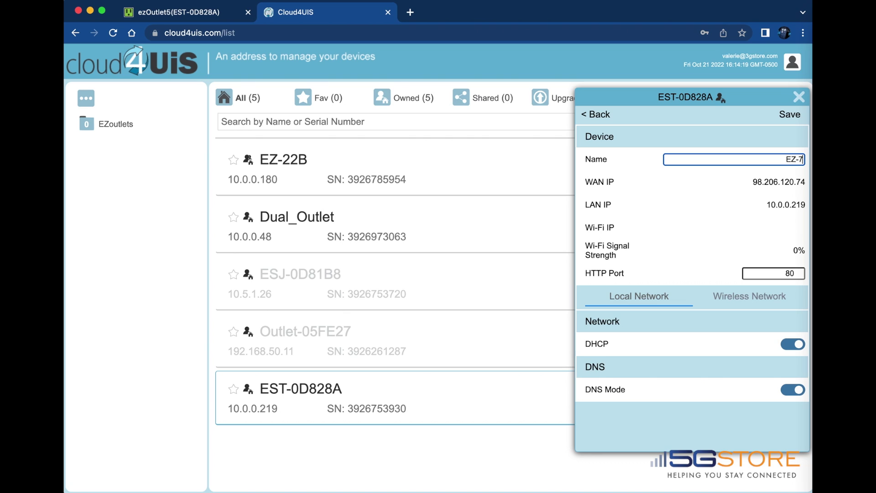
{"action": "type", "text": "2B"}
{"action": "left_click", "coordinate": [788, 114]}
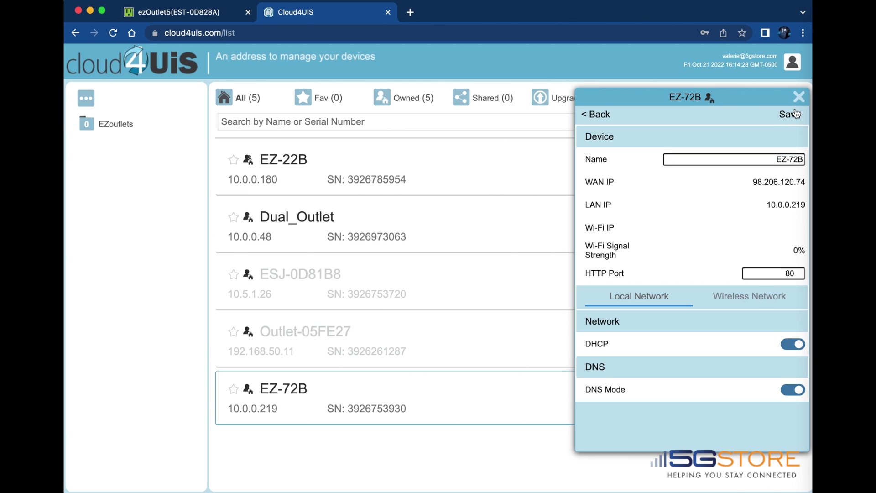
Switch EZ-72B's outlet mode to Auto Reset with a 15-second Power on Delay
{"action": "left_click", "coordinate": [595, 114]}
{"action": "left_click", "coordinate": [625, 271]}
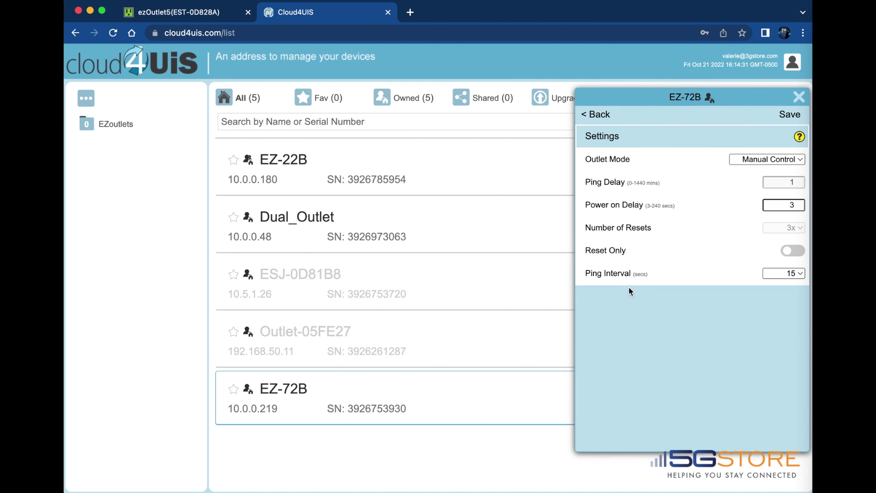
{"action": "left_click", "coordinate": [768, 159]}
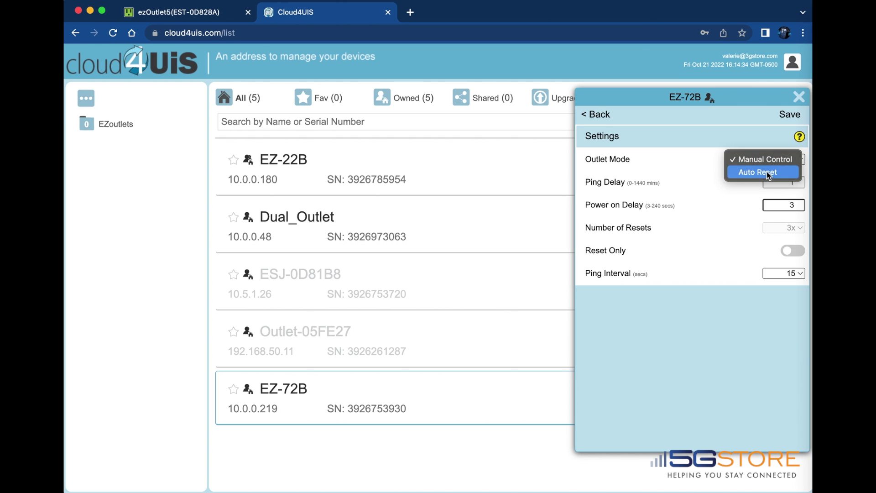
{"action": "left_click", "coordinate": [767, 171]}
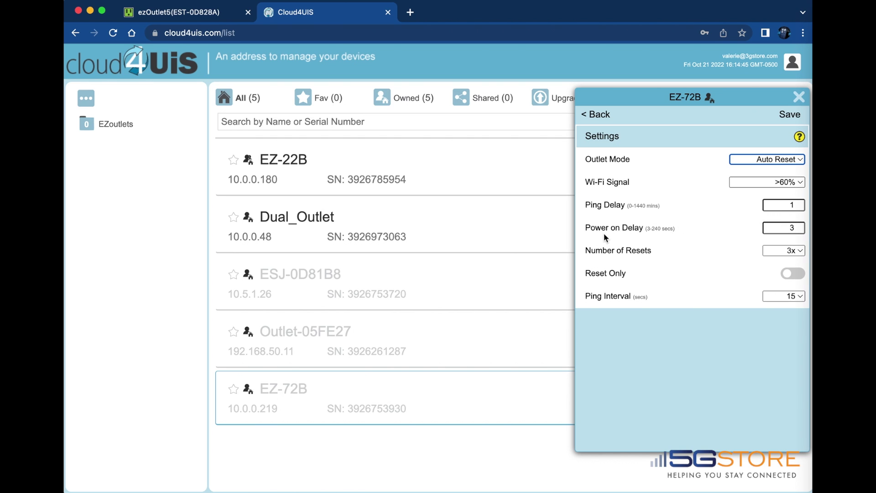
{"action": "left_click", "coordinate": [800, 226]}
{"action": "left_click", "coordinate": [799, 225]}
{"action": "left_click", "coordinate": [798, 225]}
{"action": "left_click", "coordinate": [798, 226]}
{"action": "left_click", "coordinate": [799, 226]}
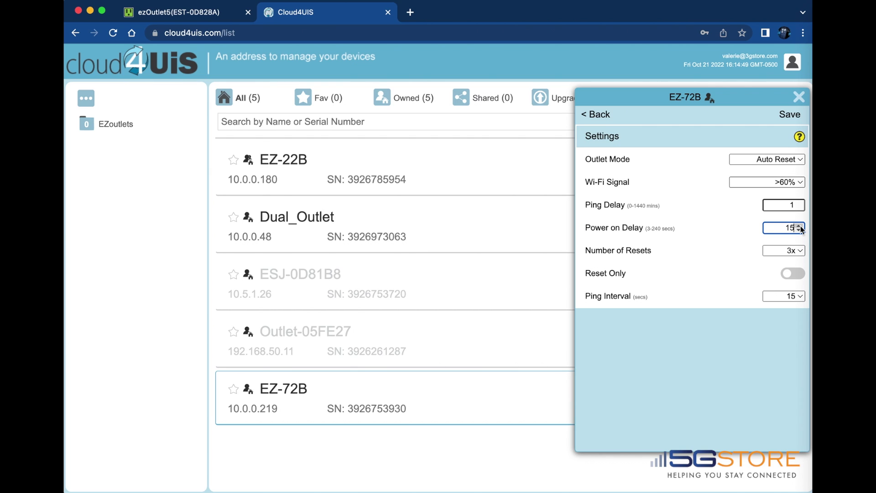
{"action": "left_click", "coordinate": [799, 225]}
Keep 3x resets, enable Reset Only, keep a 15-second ping interval, and save
{"action": "left_click", "coordinate": [801, 251]}
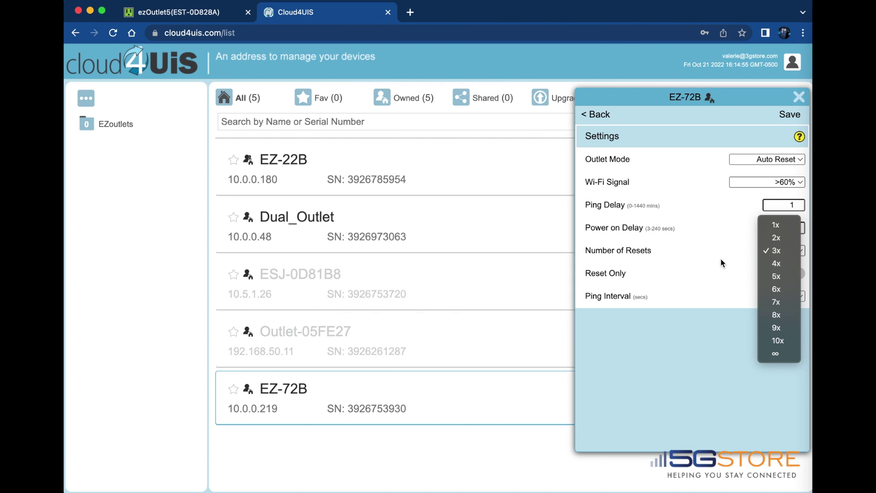
{"action": "left_click", "coordinate": [720, 258]}
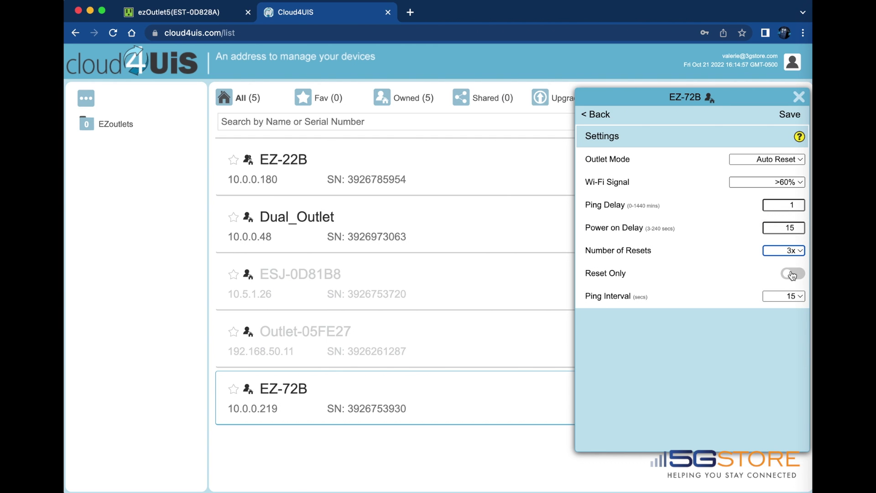
{"action": "left_click", "coordinate": [791, 276]}
{"action": "left_click", "coordinate": [777, 297]}
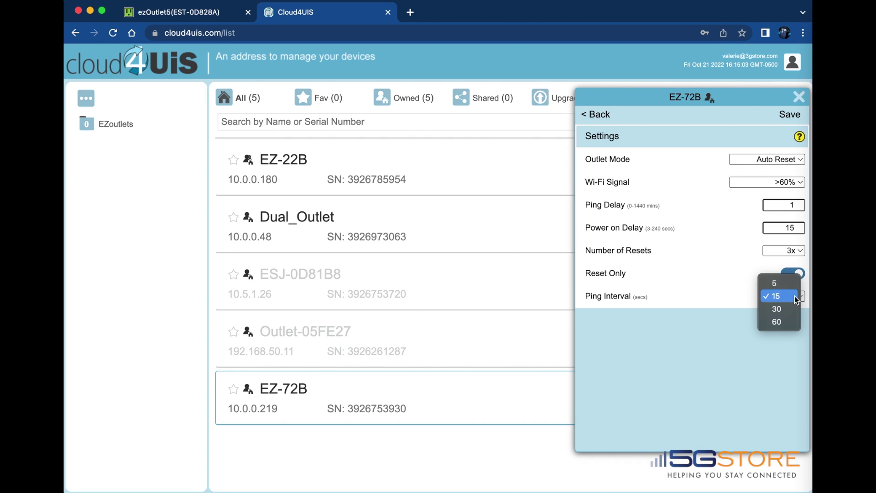
{"action": "left_click", "coordinate": [794, 295]}
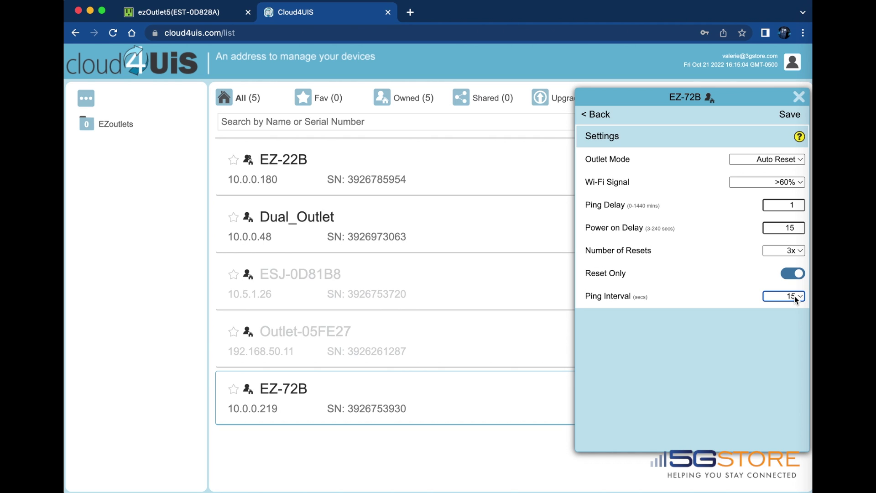
{"action": "left_click", "coordinate": [786, 115]}
Enable the first schedule entry and set its action to reset (R)
{"action": "left_click", "coordinate": [608, 115]}
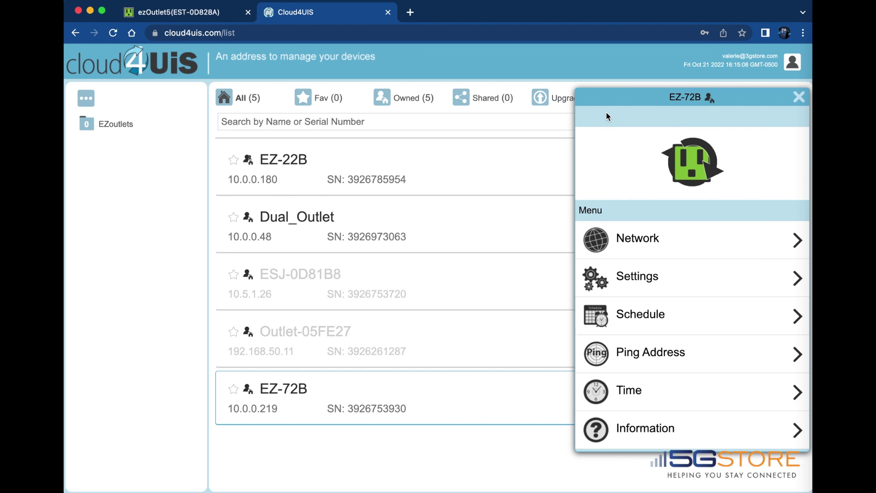
{"action": "left_click", "coordinate": [617, 314]}
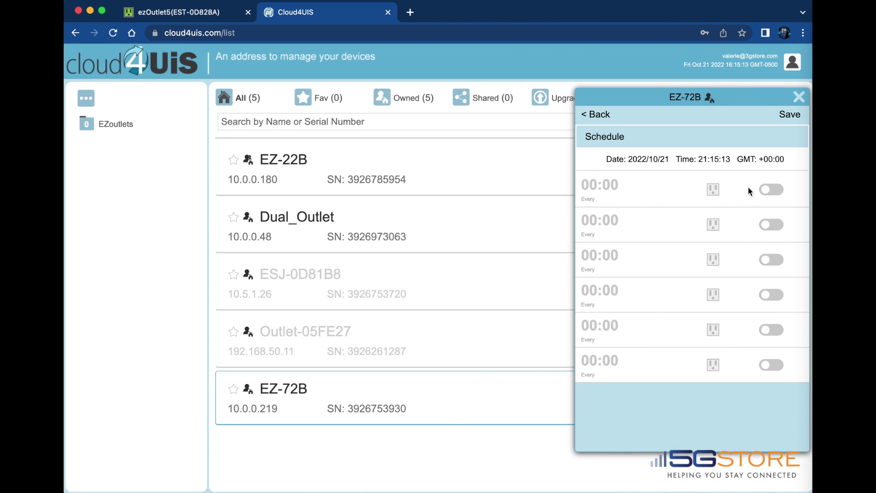
{"action": "left_click", "coordinate": [769, 189]}
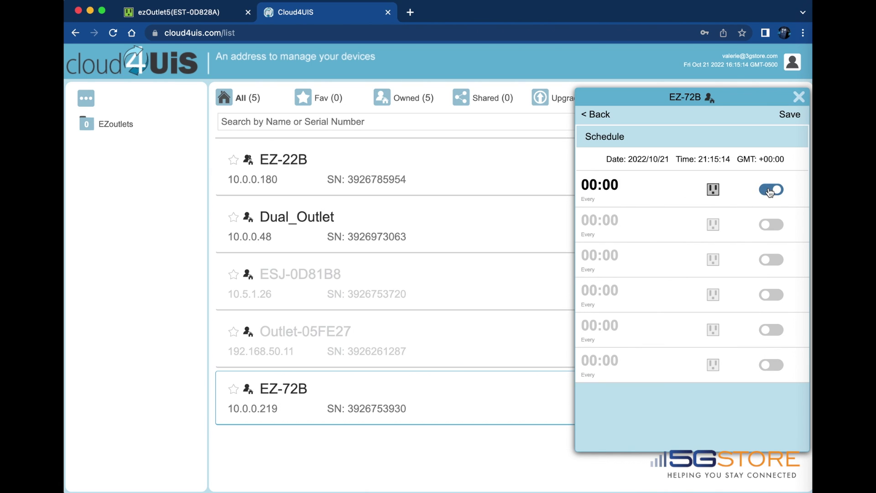
{"action": "left_click", "coordinate": [604, 185]}
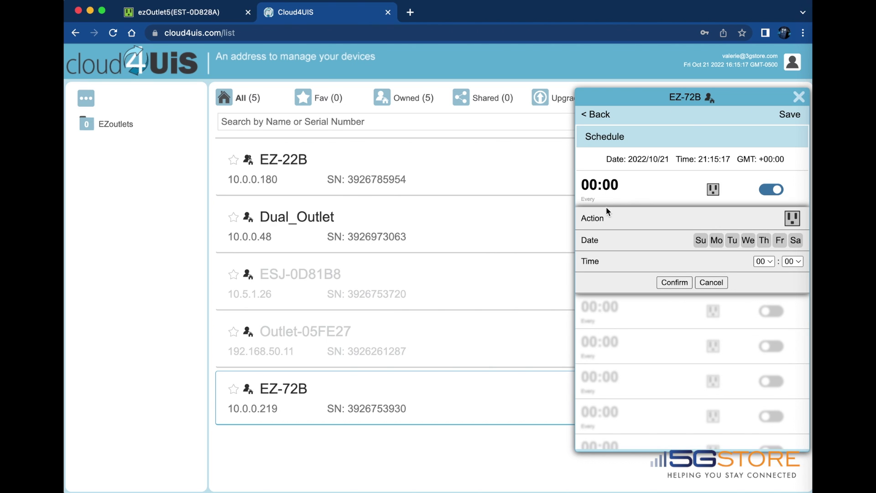
{"action": "left_click", "coordinate": [786, 224]}
{"action": "left_click", "coordinate": [797, 224]}
{"action": "left_click", "coordinate": [798, 226]}
{"action": "left_click", "coordinate": [799, 225]}
Schedule the reset for Sundays at 12:00, confirm and save, then dismiss Chrome's prompt
{"action": "left_click", "coordinate": [700, 242]}
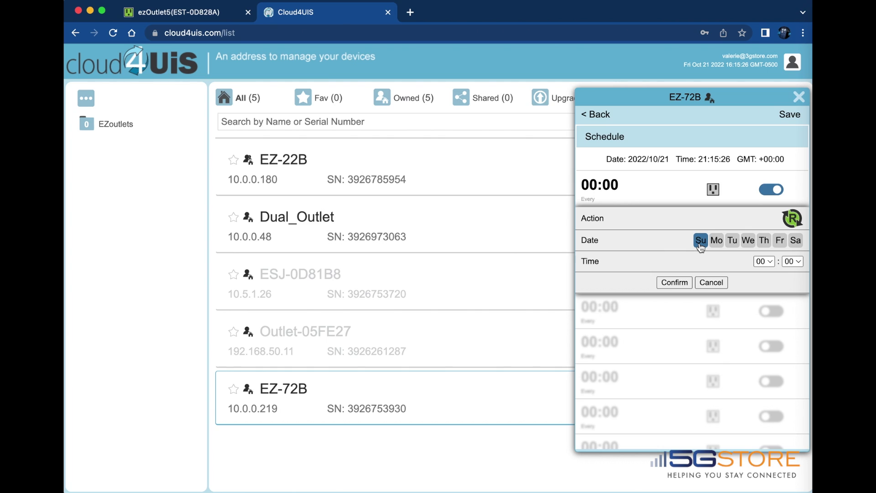
{"action": "left_click", "coordinate": [764, 262]}
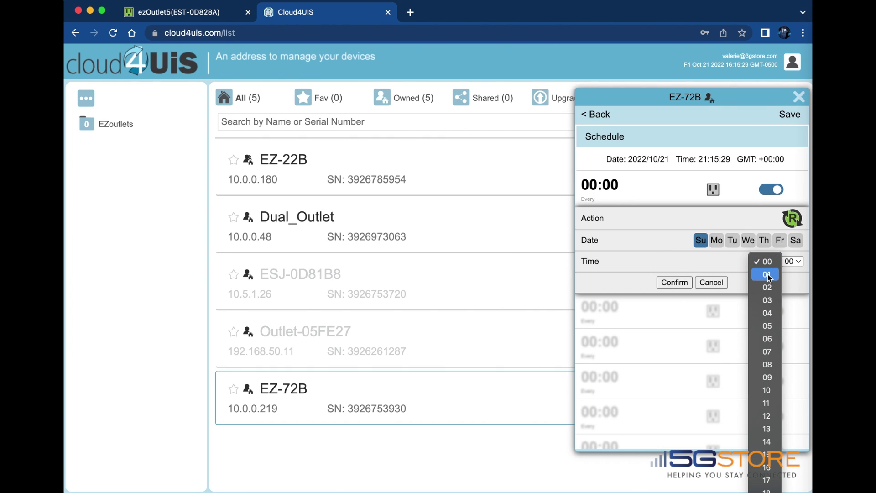
{"action": "left_click", "coordinate": [770, 417]}
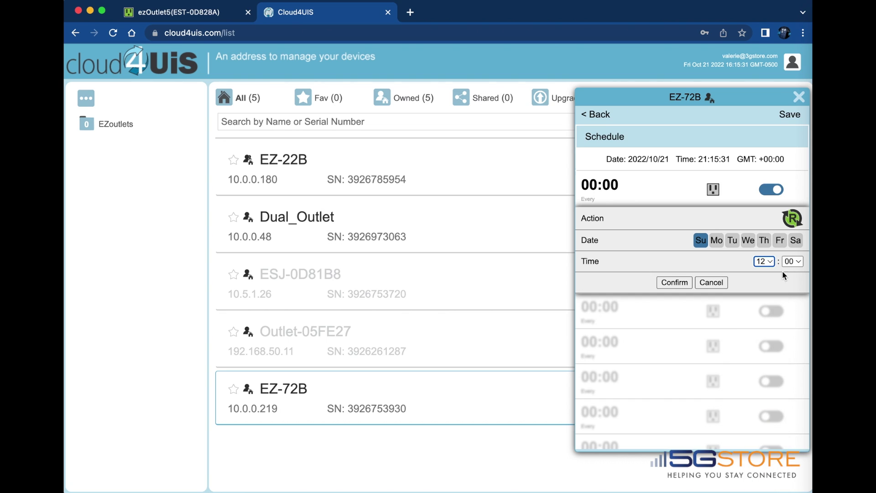
{"action": "left_click", "coordinate": [670, 284]}
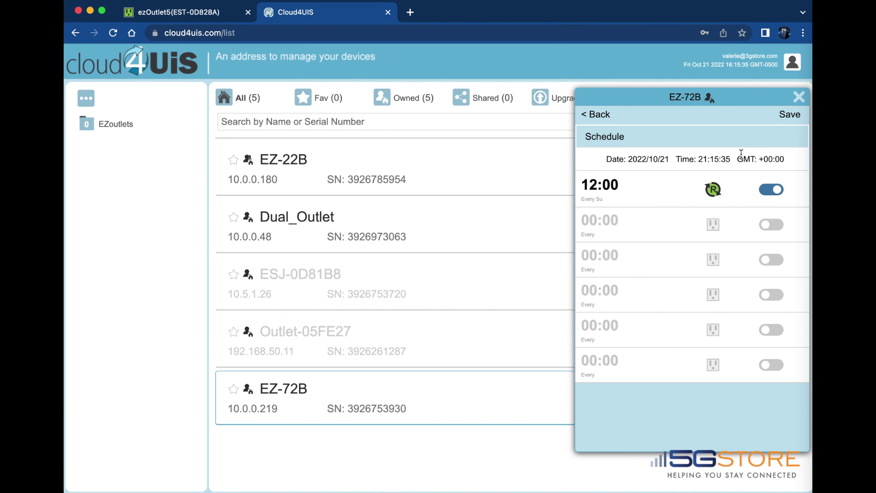
{"action": "left_click", "coordinate": [793, 116]}
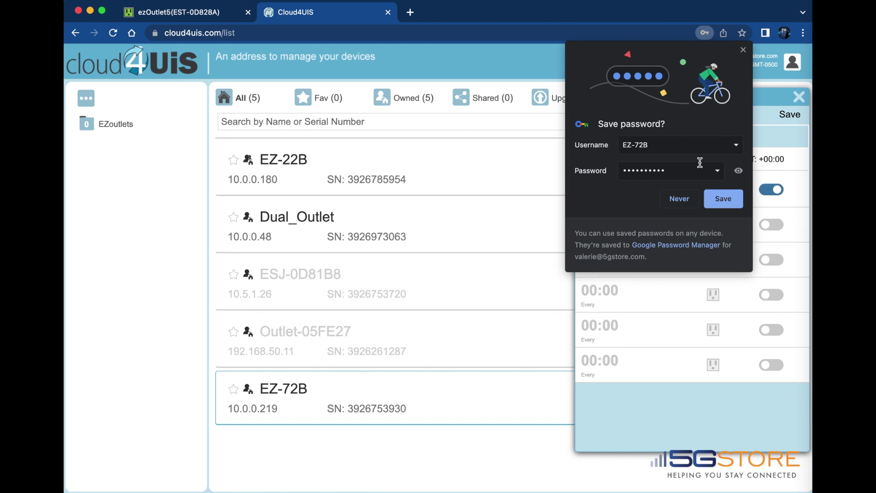
{"action": "left_click", "coordinate": [743, 50]}
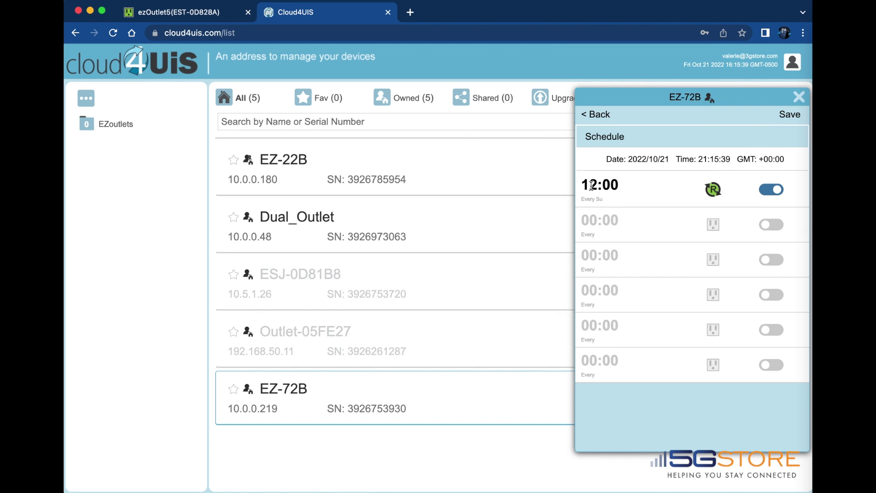
Review the Ping Address help and leave the mode at PING with a blank ping site
{"action": "left_click", "coordinate": [594, 117]}
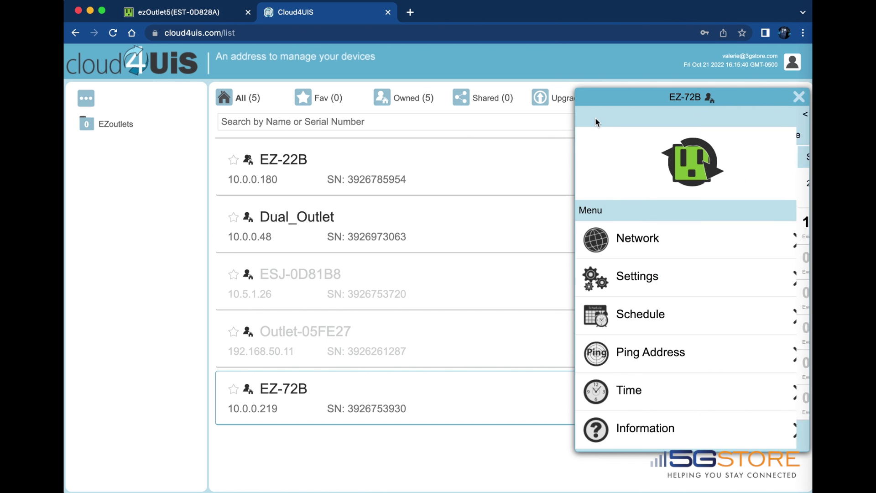
{"action": "left_click", "coordinate": [619, 360]}
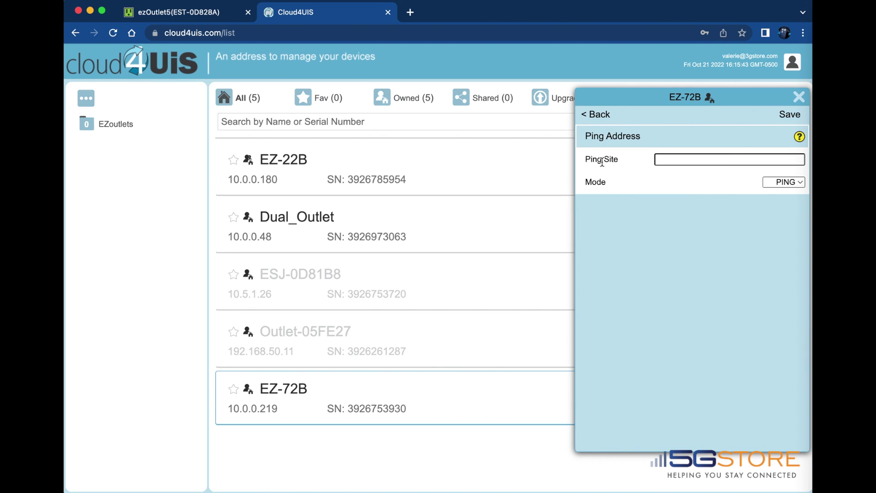
{"action": "left_click", "coordinate": [800, 138]}
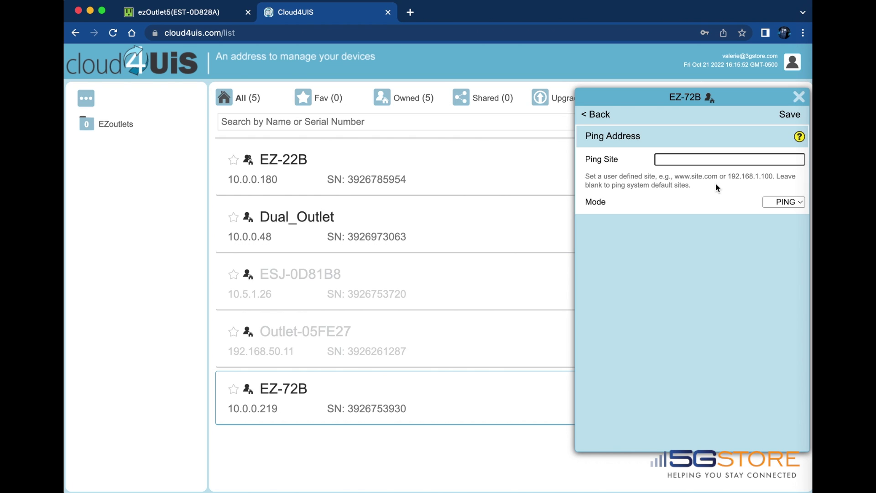
{"action": "left_click", "coordinate": [793, 202]}
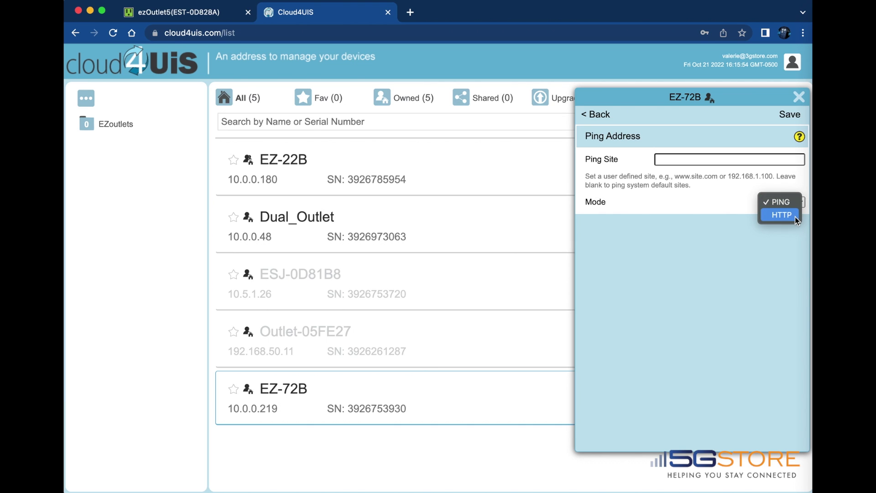
{"action": "left_click", "coordinate": [787, 202]}
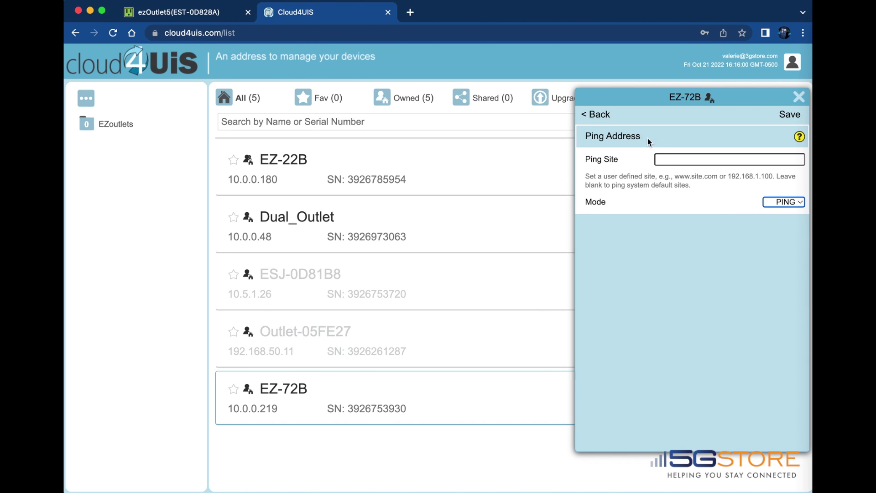
{"action": "left_click", "coordinate": [594, 111]}
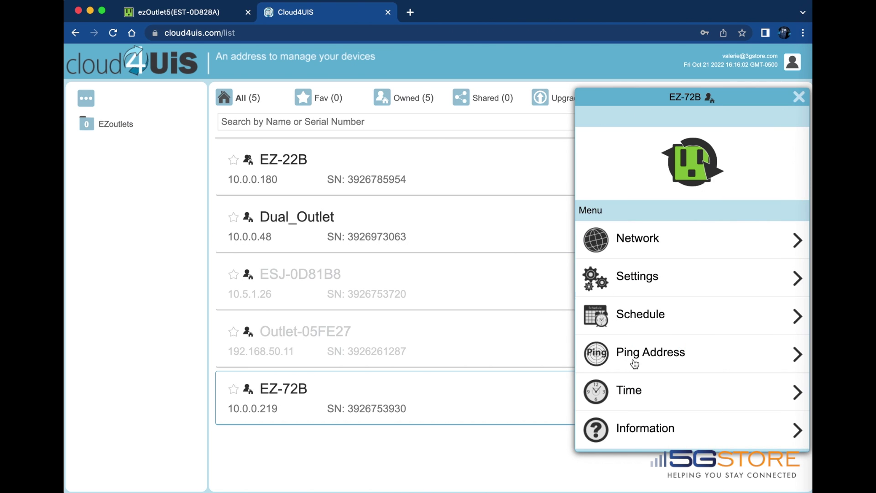
Set the time zone to GMT -5:00, DST region US with DST off, and save
{"action": "left_click", "coordinate": [635, 389]}
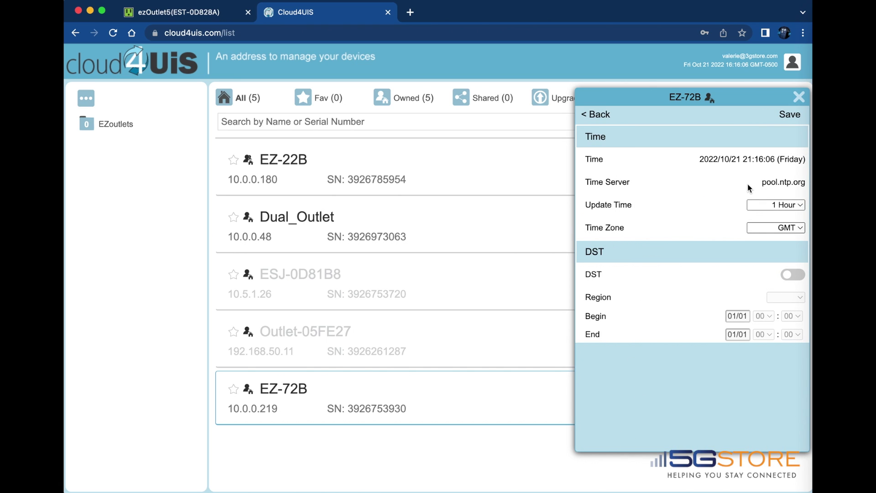
{"action": "left_click", "coordinate": [788, 228]}
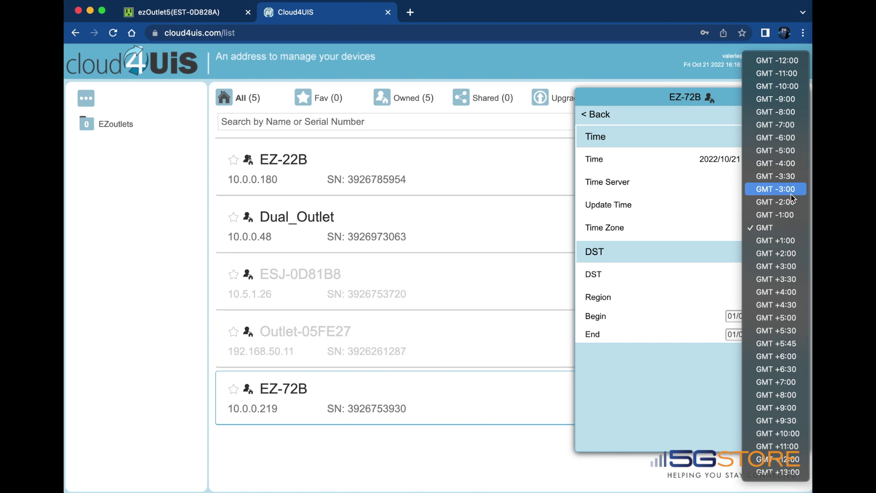
{"action": "left_click", "coordinate": [789, 152]}
{"action": "left_click", "coordinate": [793, 276]}
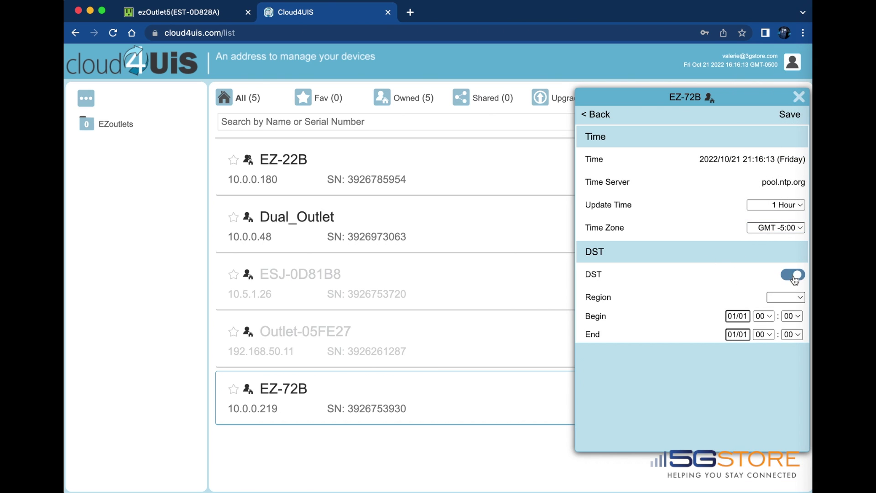
{"action": "left_click", "coordinate": [792, 297]}
{"action": "left_click", "coordinate": [792, 309]}
{"action": "left_click", "coordinate": [792, 274]}
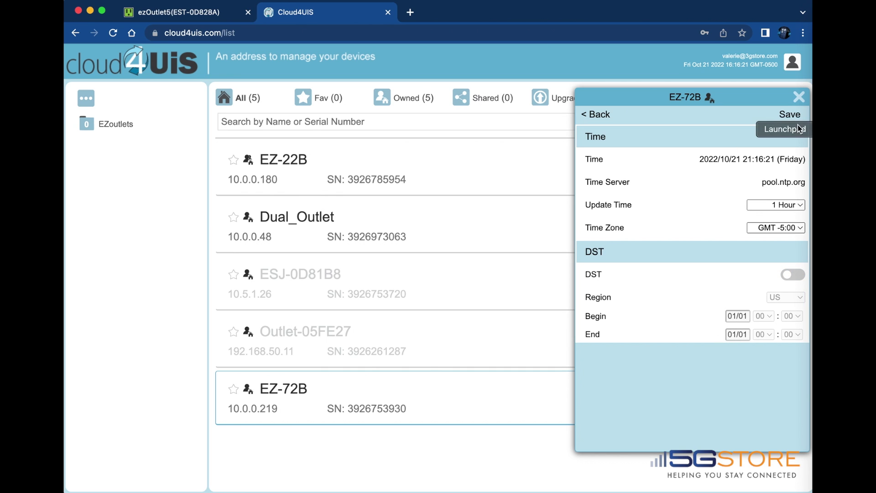
{"action": "left_click", "coordinate": [790, 114]}
{"action": "left_click", "coordinate": [585, 118]}
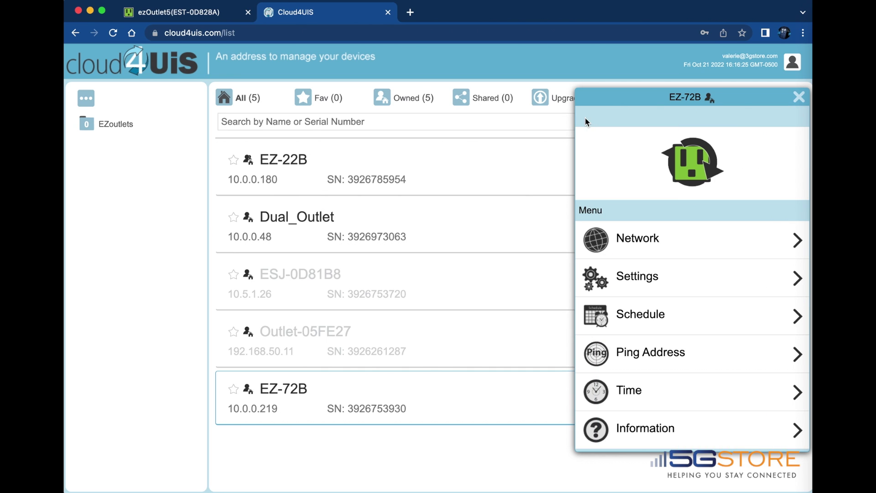
Check EZ-72B's serial, product and firmware details, then close the device panel
{"action": "left_click", "coordinate": [639, 424]}
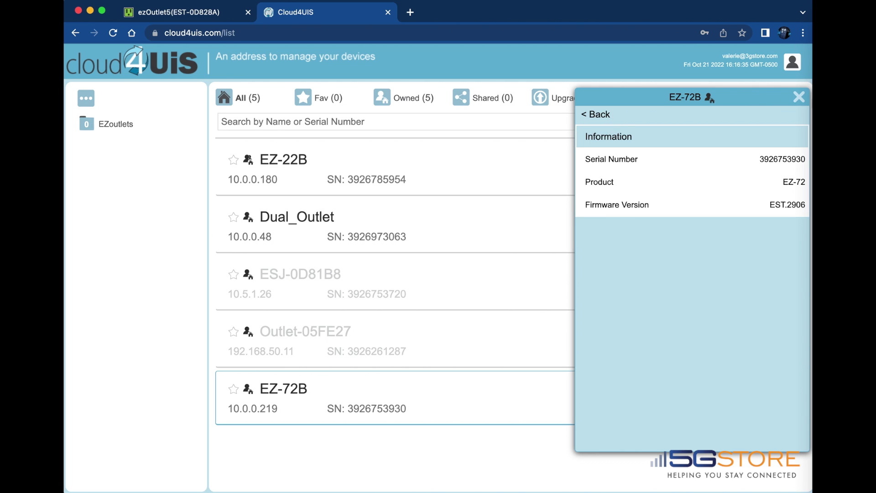
{"action": "left_click", "coordinate": [798, 98]}
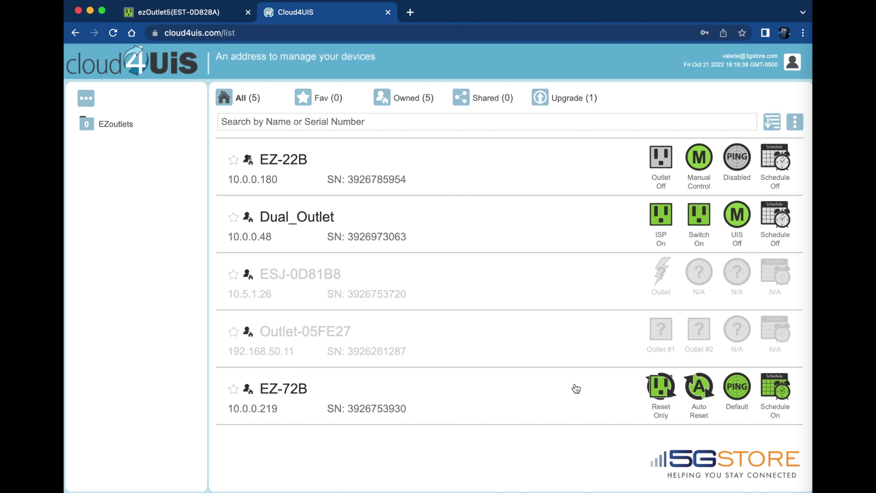